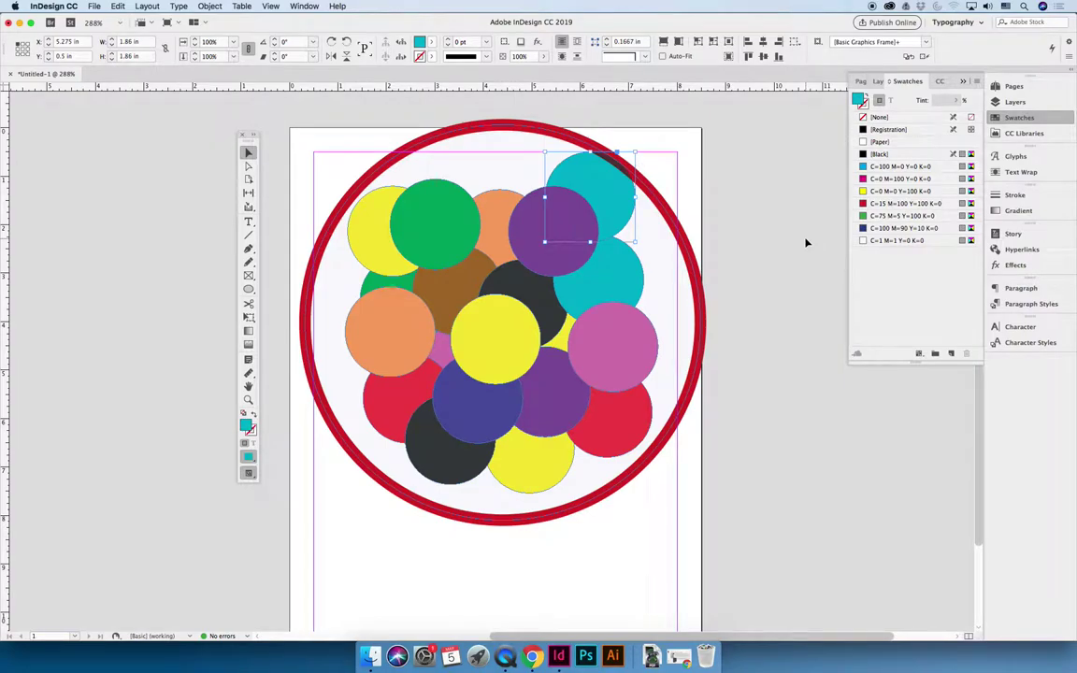
- Deselect the cyan circle, then select and delete the outer red ring frame around the circles
left_click(496, 111)
left_click(498, 139)
key("Delete")
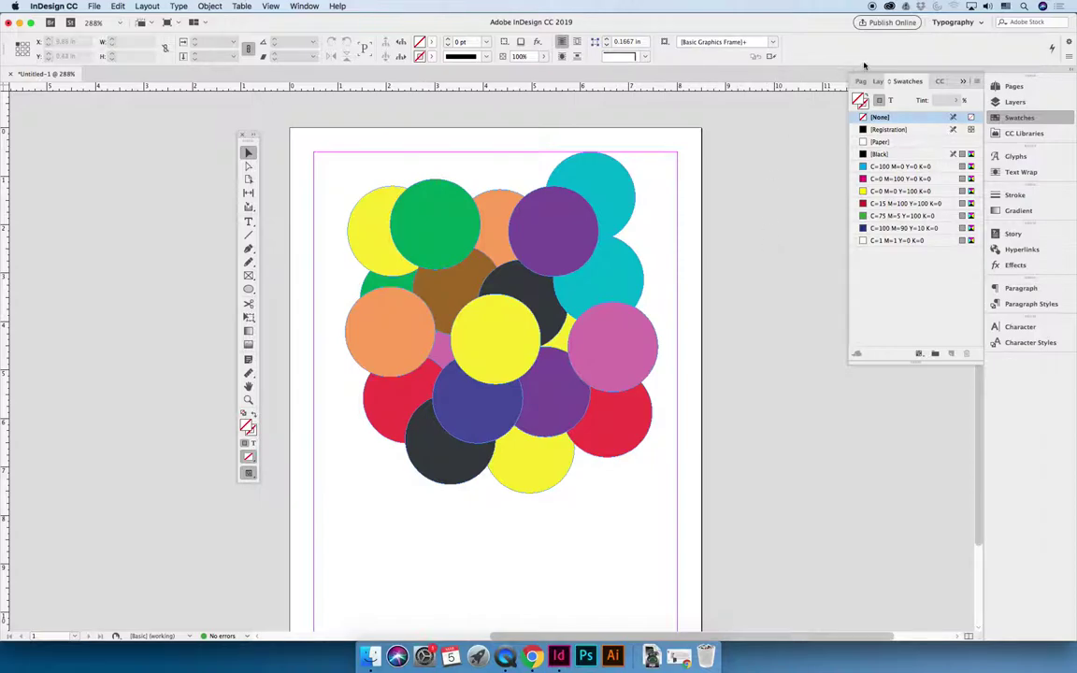
- Float the Swatches panel next to the page and select the top cyan circle
left_click_drag(903, 81, 710, 148)
left_click(977, 82)
left_click(598, 175)
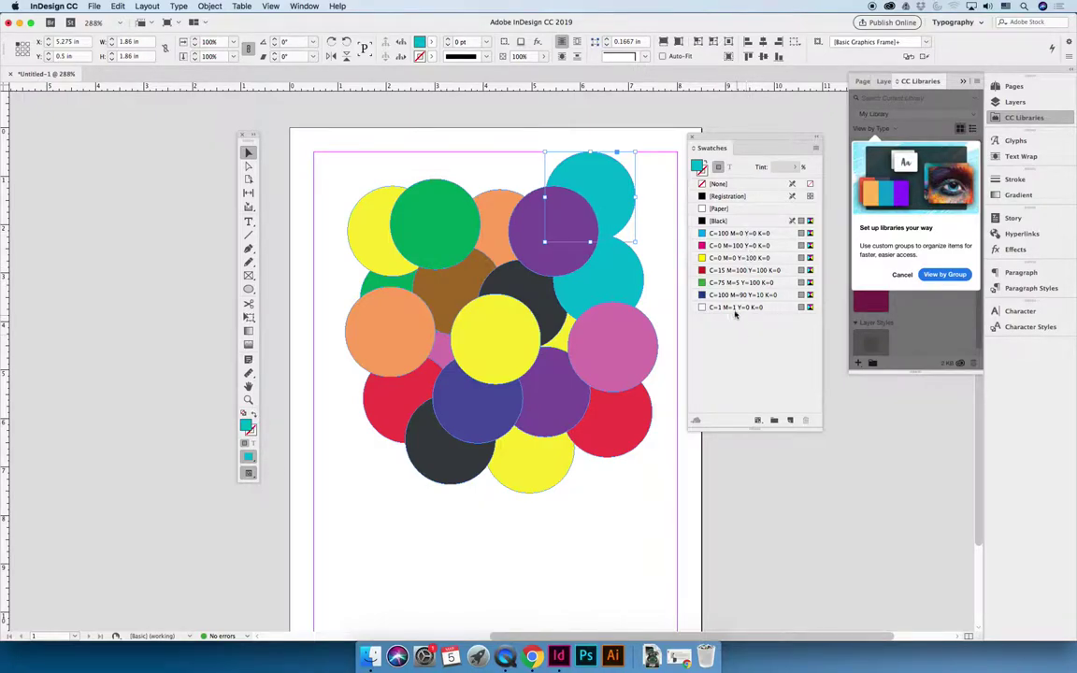
- Save the cyan, purple, pink, red and yellow circle fills as new swatches
left_click(789, 420)
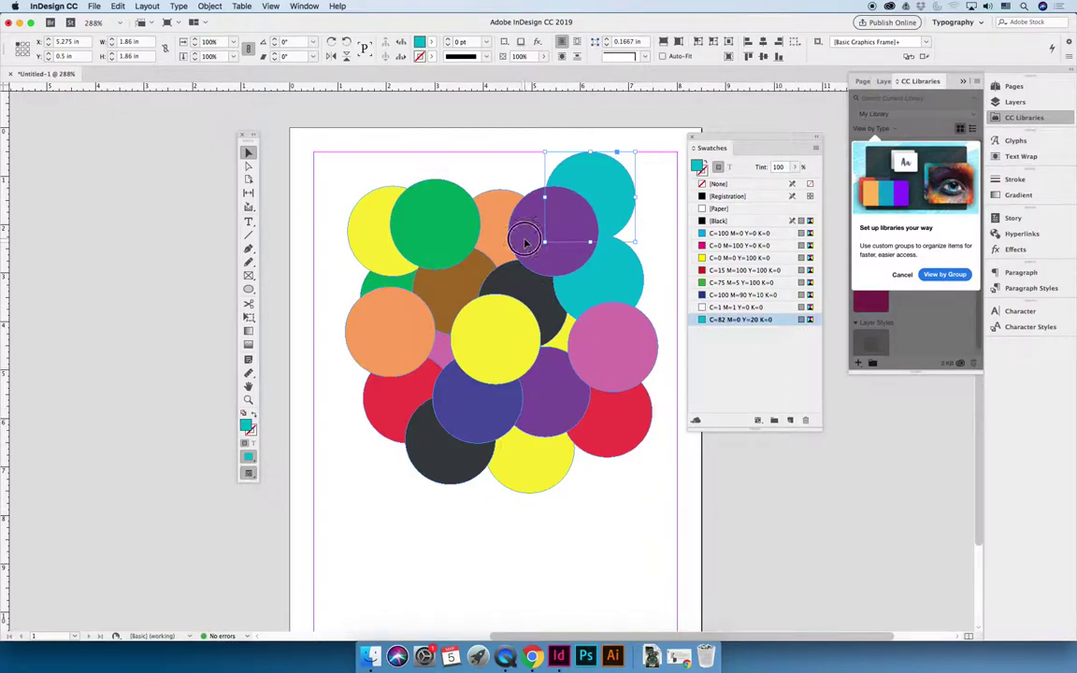
left_click(552, 233)
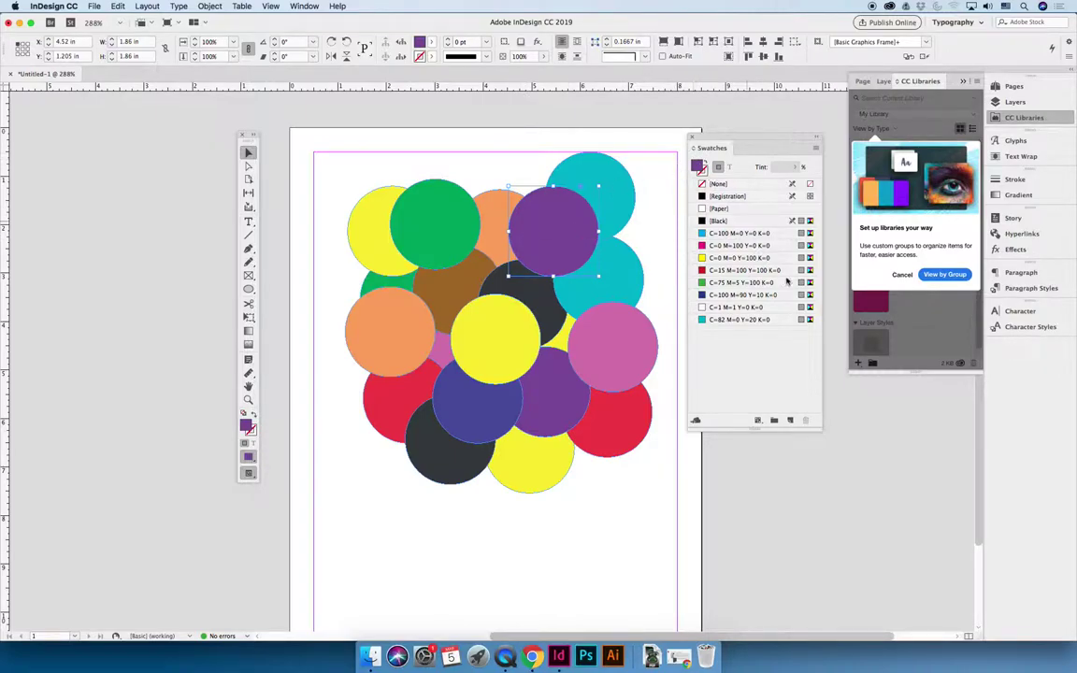
left_click_drag(698, 166, 729, 385)
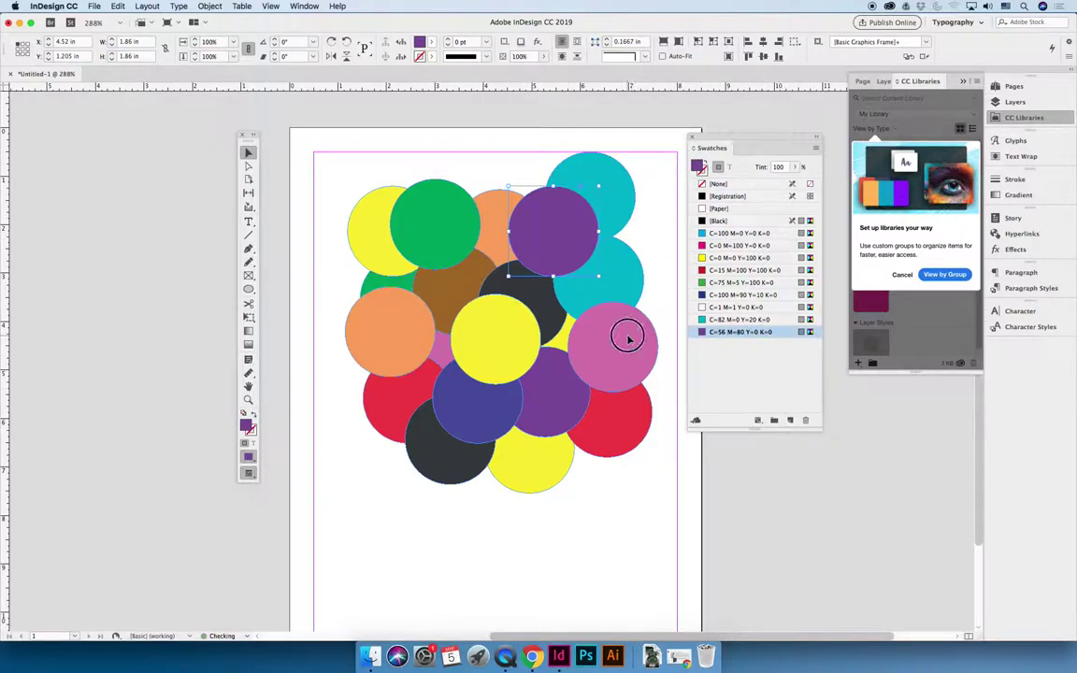
left_click(628, 338)
left_click(757, 421)
left_click(758, 421)
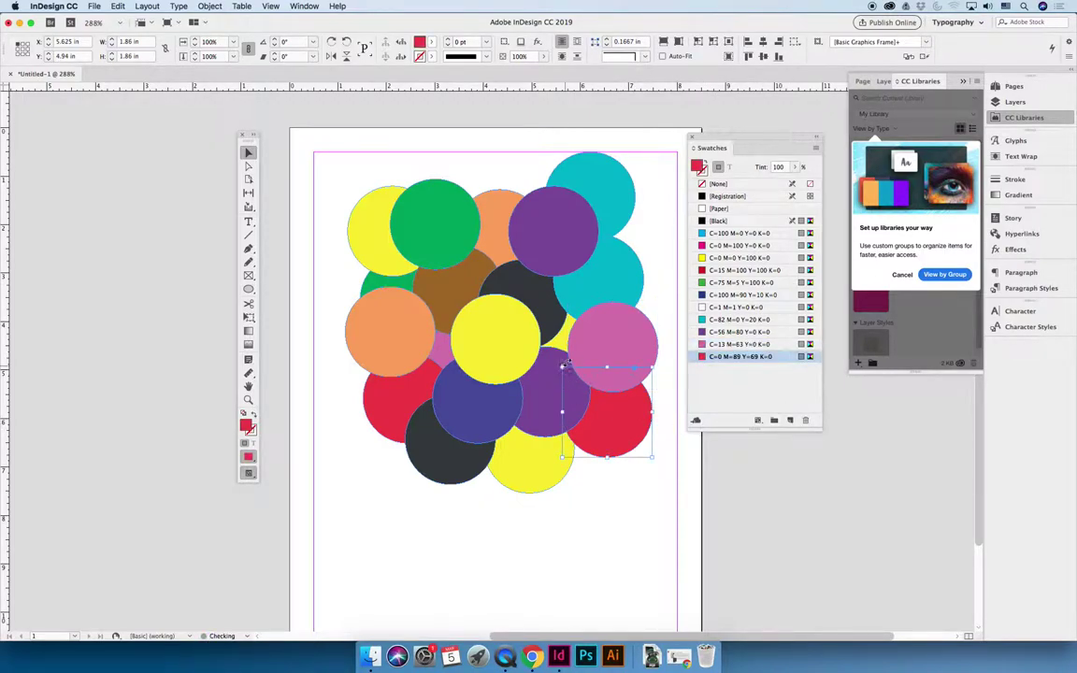
left_click(543, 479)
left_click(757, 422)
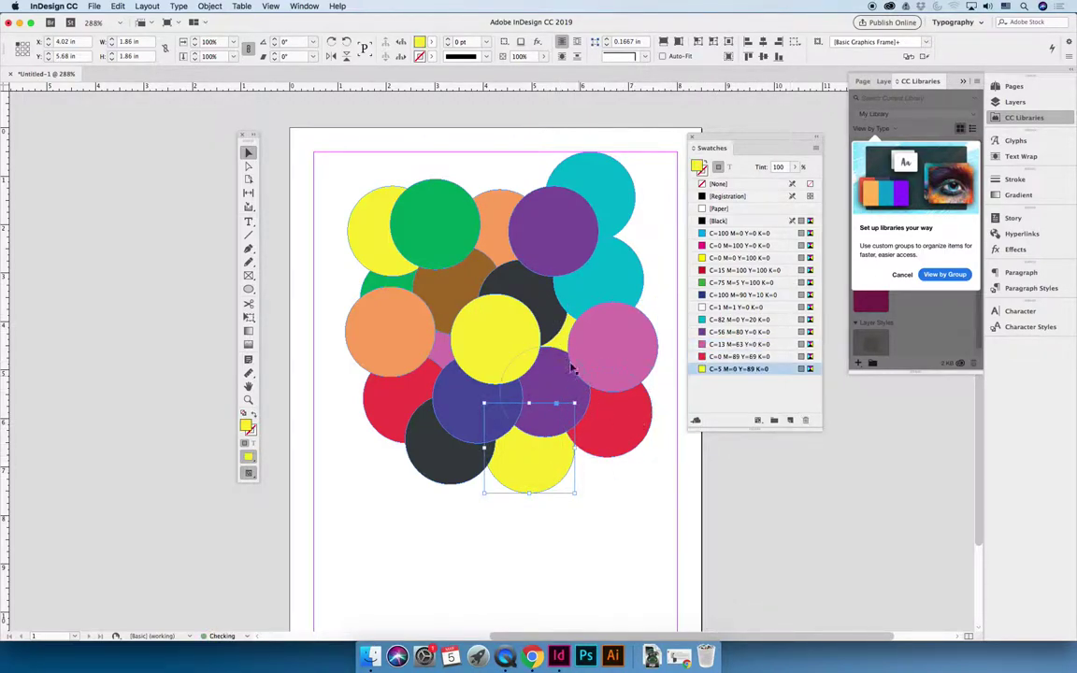
- Add swatches for the dark grey, orange, brown and green fills, then lengthen the swatch list
left_click(532, 280)
left_click(757, 422)
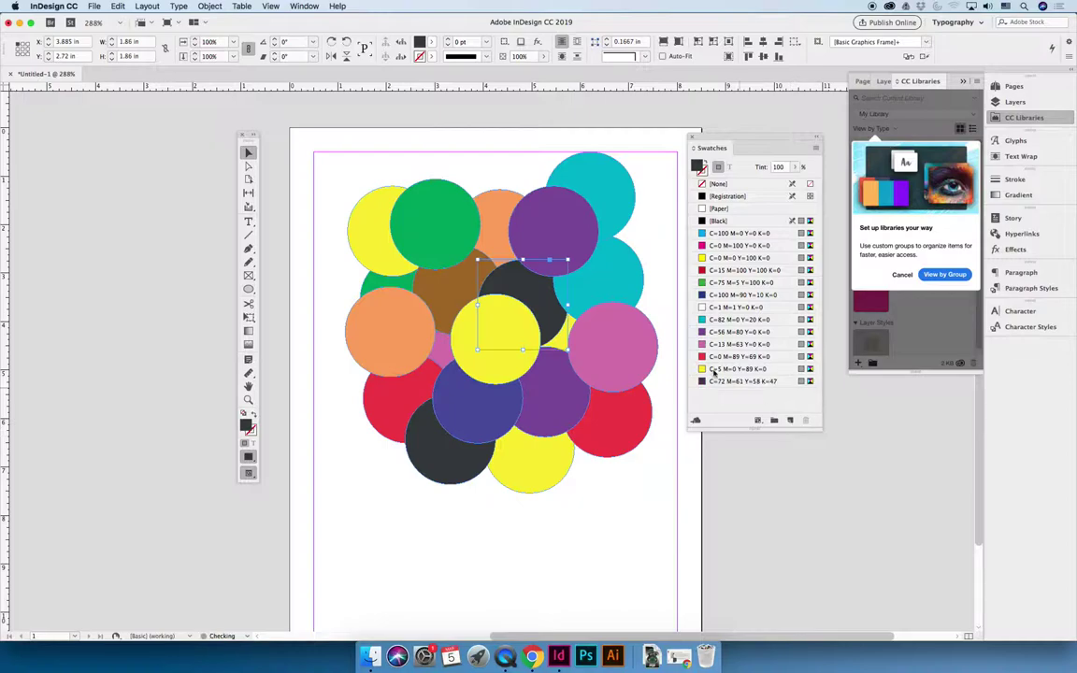
left_click(448, 281)
left_click(757, 422)
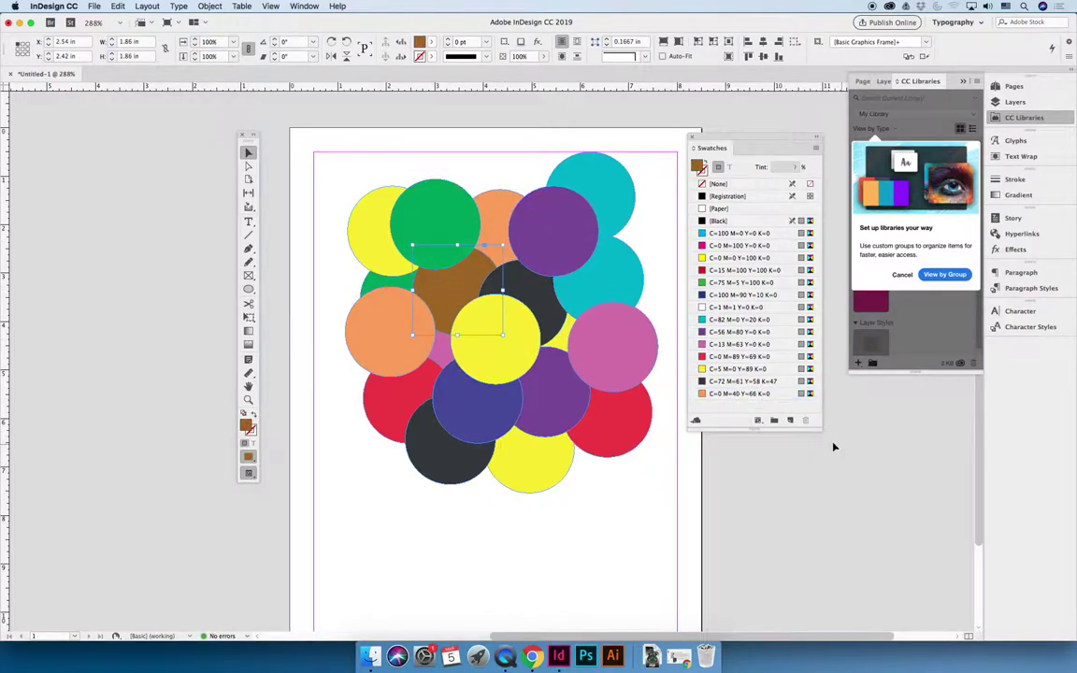
left_click(789, 421)
left_click(440, 234)
left_click(789, 421)
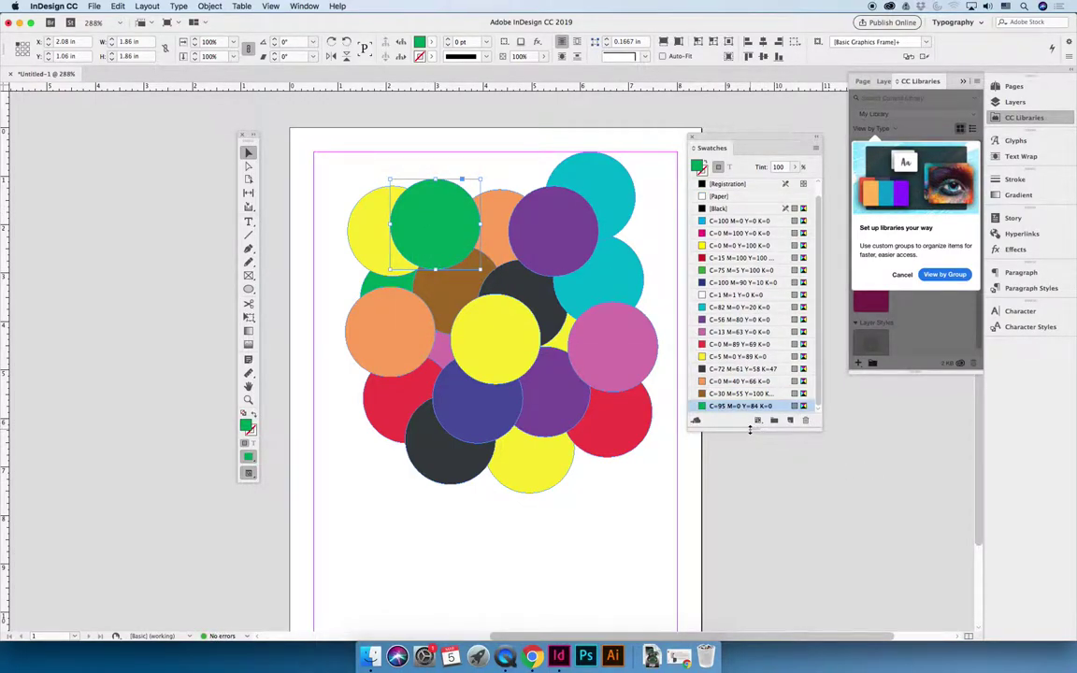
left_click_drag(749, 429, 758, 477)
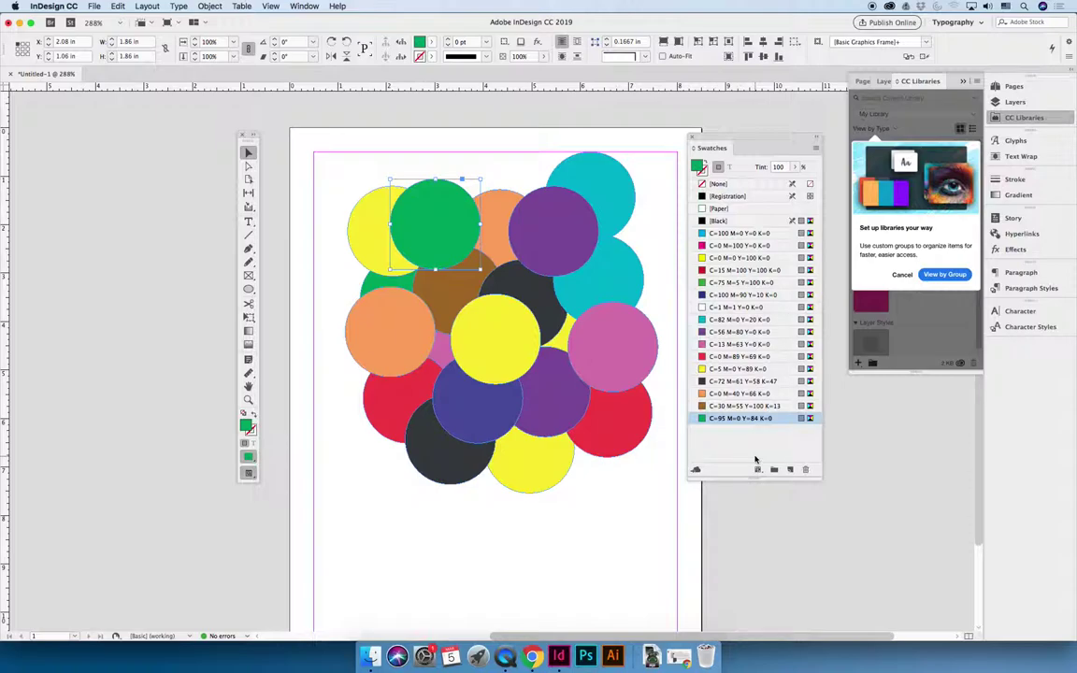
left_click(655, 151)
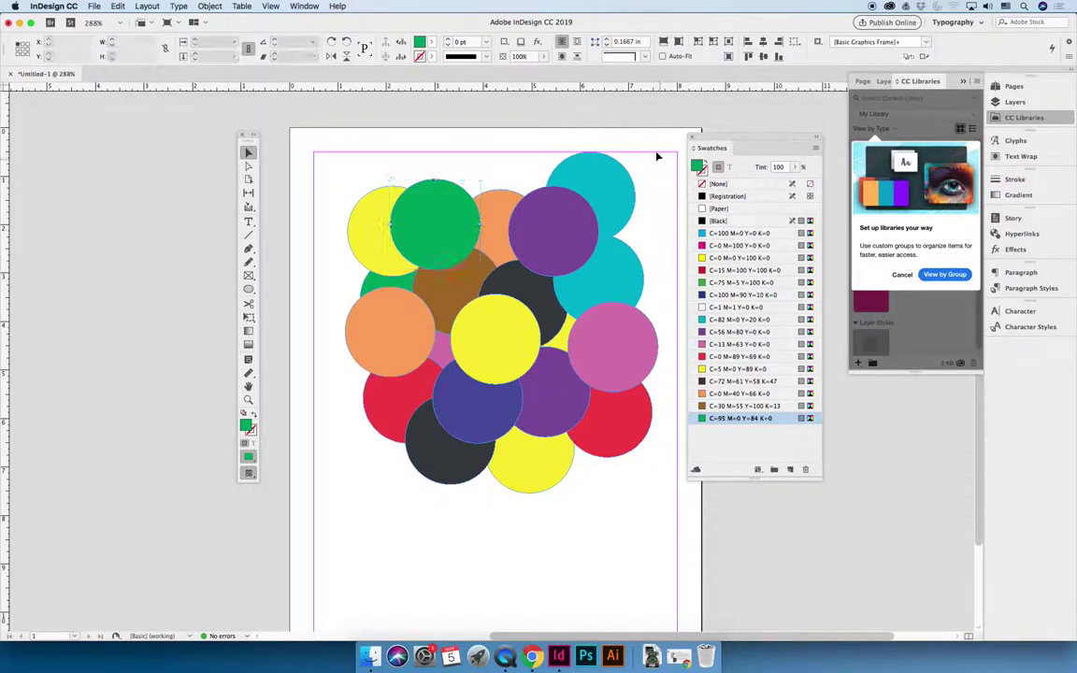
- Edit the C=82 M=0 Y=20 K=0 swatch to C=87 M=12 Y=34 K=0, making the top circle teal
left_click(703, 319)
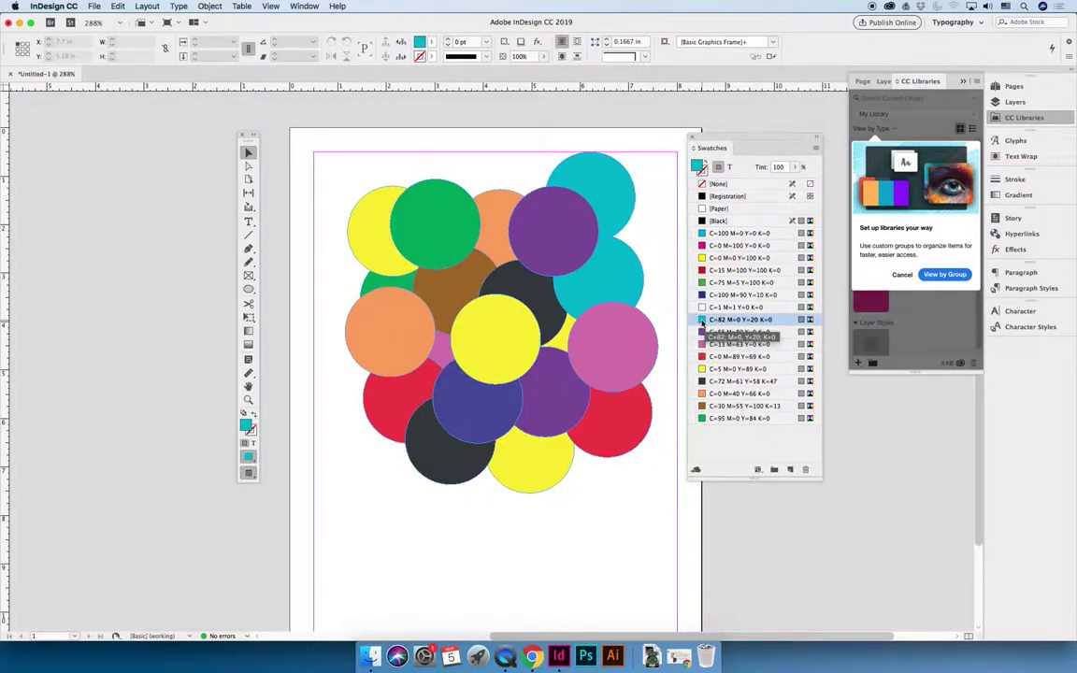
double_click(703, 320)
left_click_drag(498, 124, 399, 109)
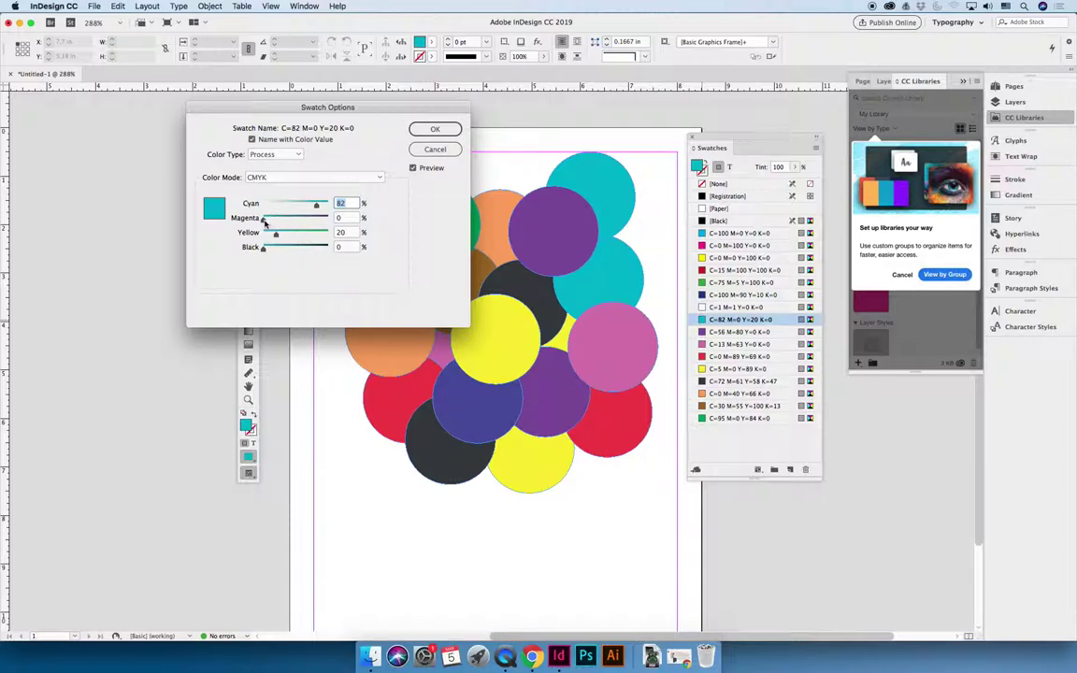
left_click_drag(264, 221, 304, 219)
left_click_drag(288, 205, 271, 219)
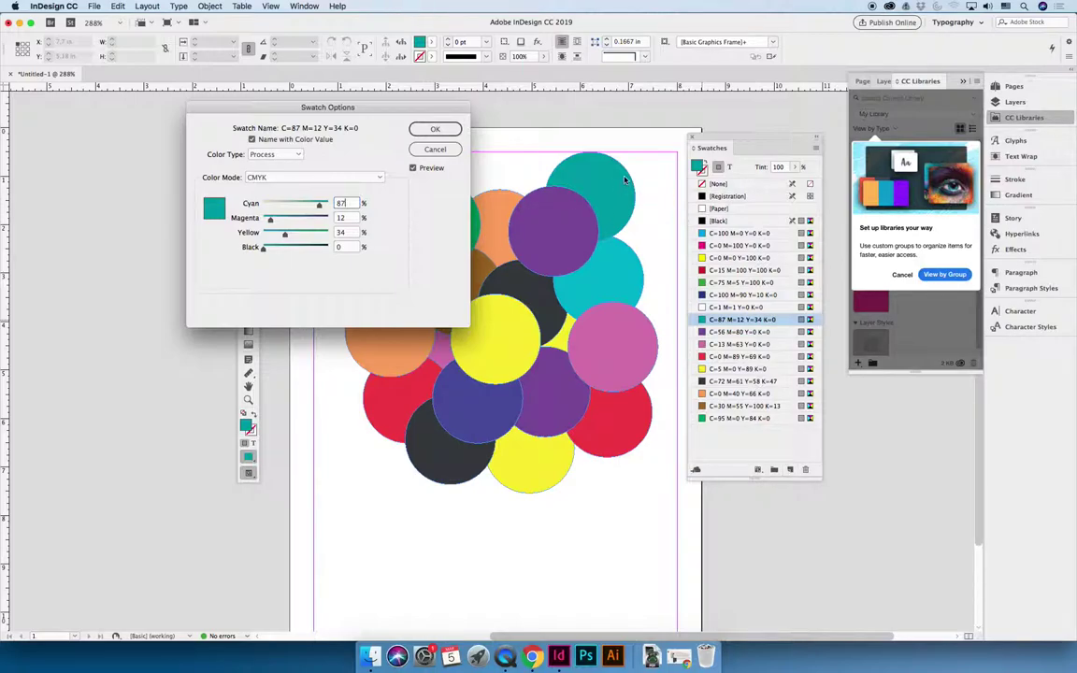
key("Return")
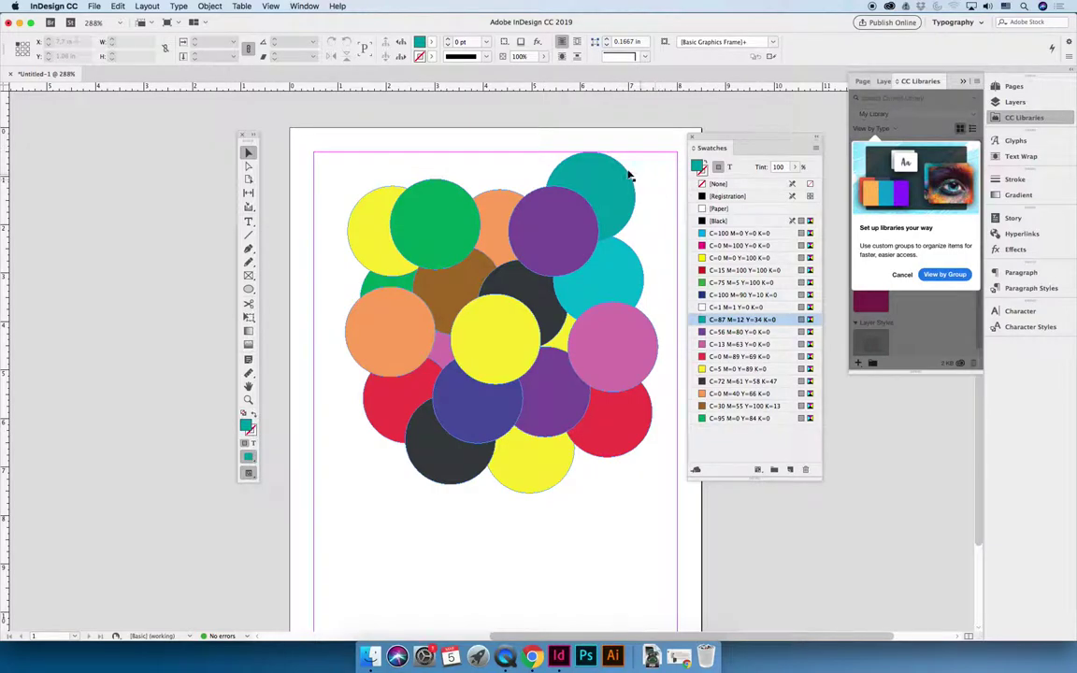
- Fill the top circle and the cyan circle below it with the C=87 M=12 Y=34 K=0 swatch
left_click(628, 265)
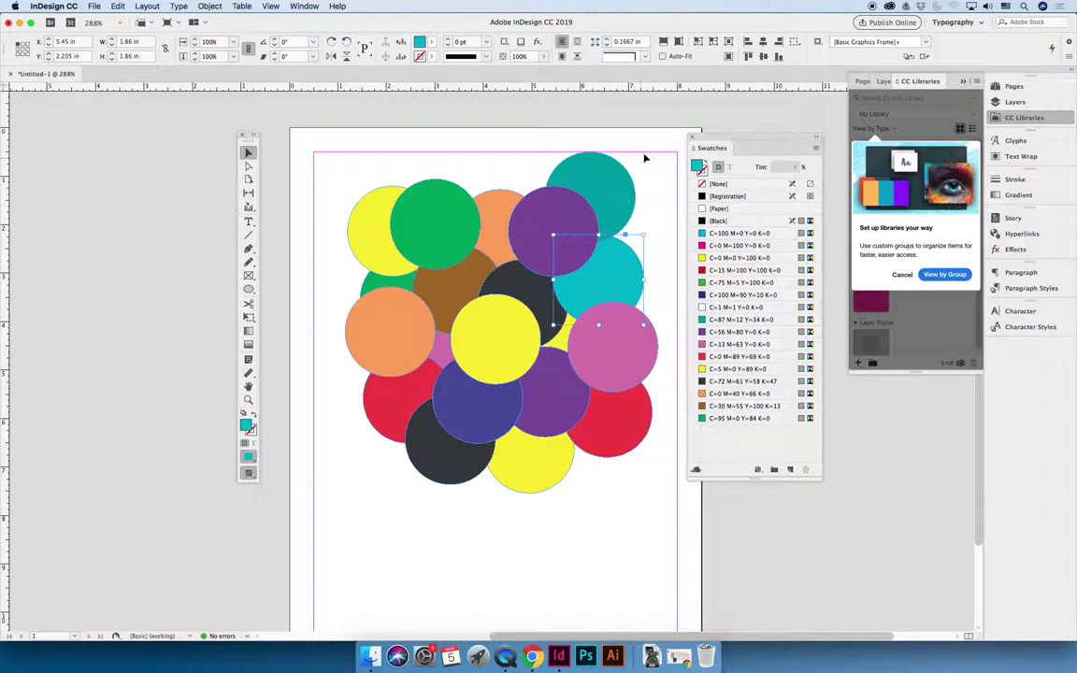
left_click_drag(644, 161, 615, 273)
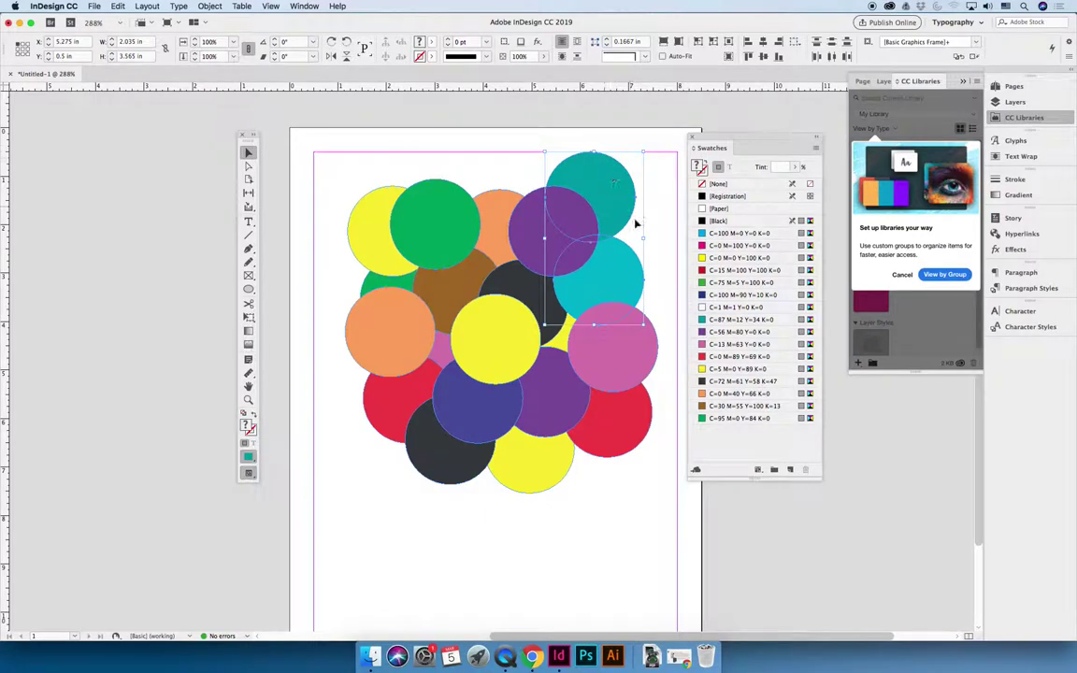
left_click(738, 319)
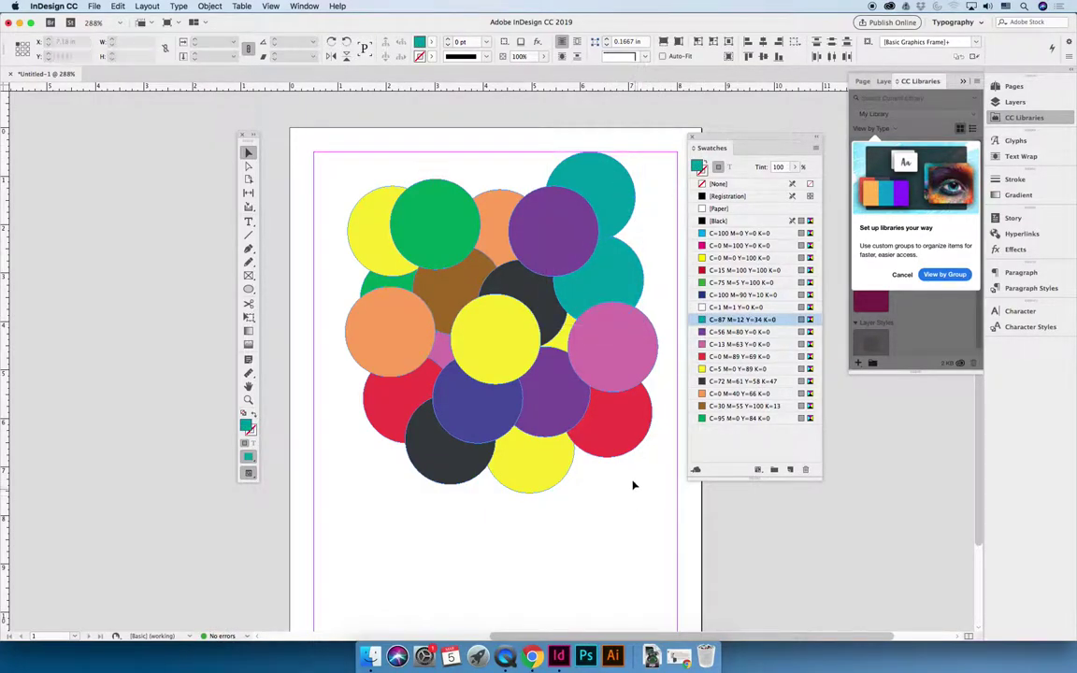
- Preview the teal swatch with Cyan at 0 in Swatch Options, then cancel the change
double_click(706, 319)
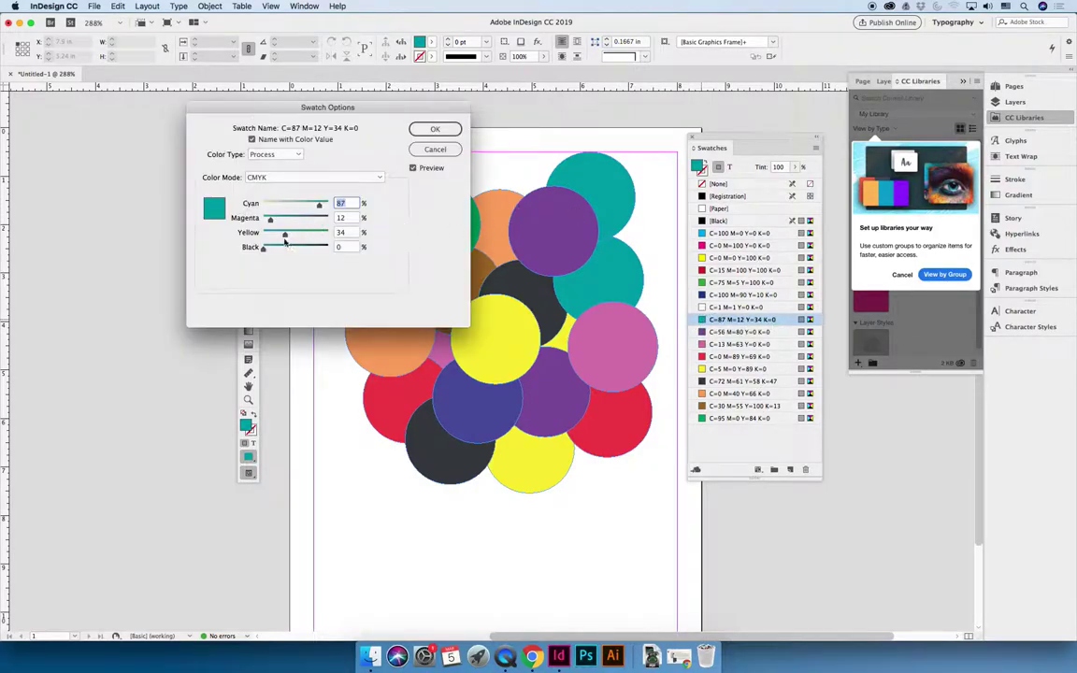
left_click_drag(319, 204, 254, 205)
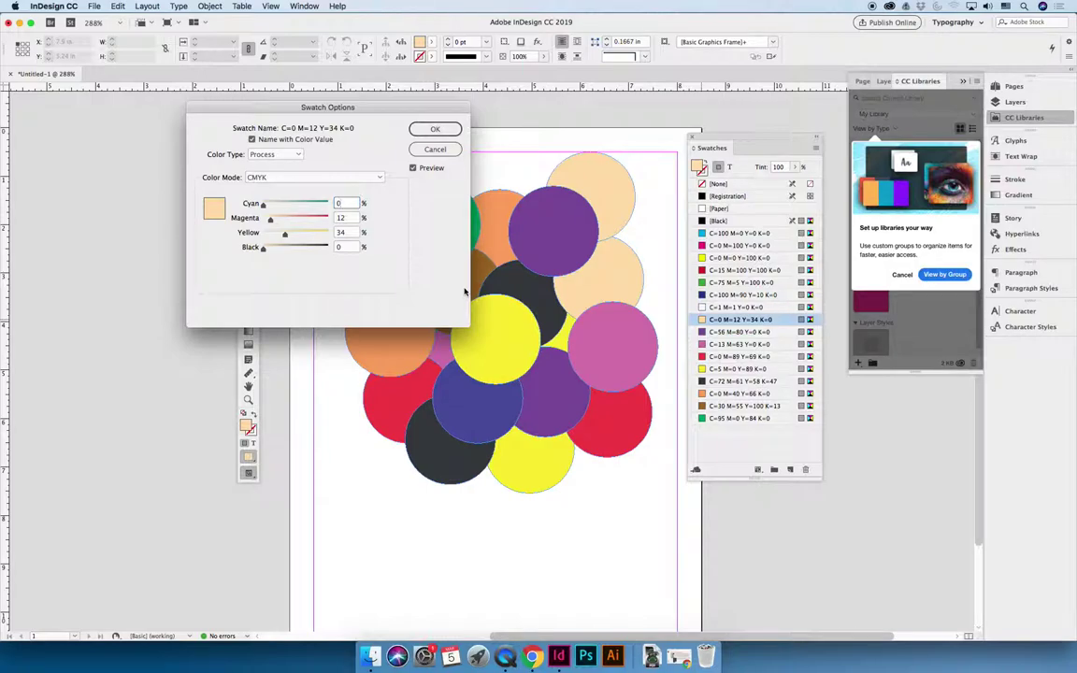
left_click(435, 150)
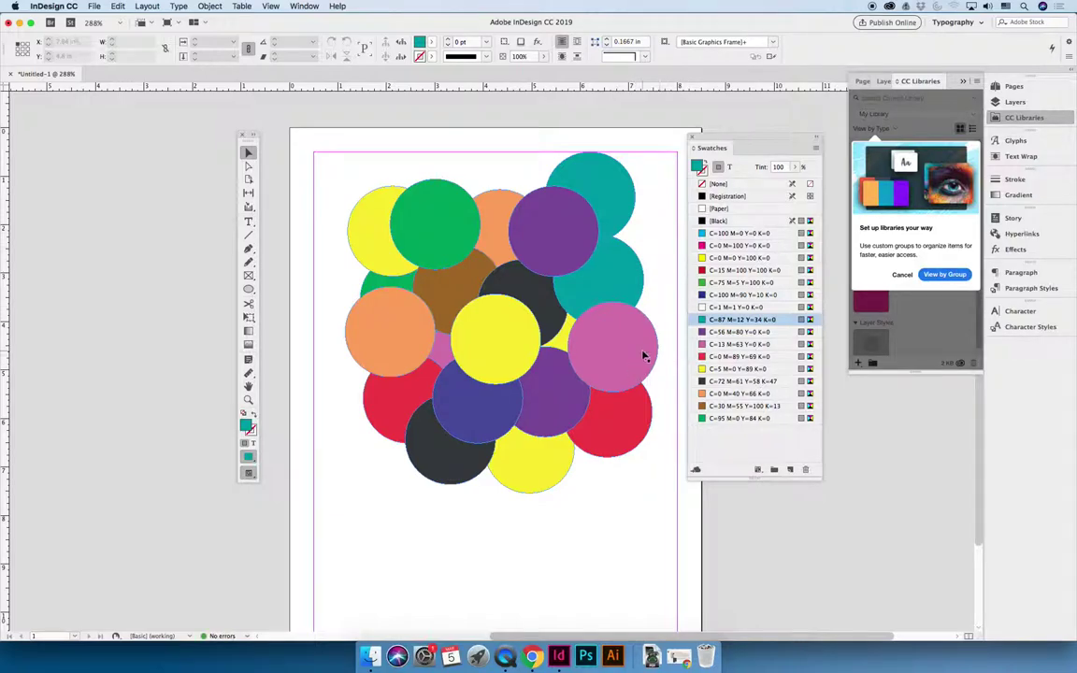
double_click(703, 346)
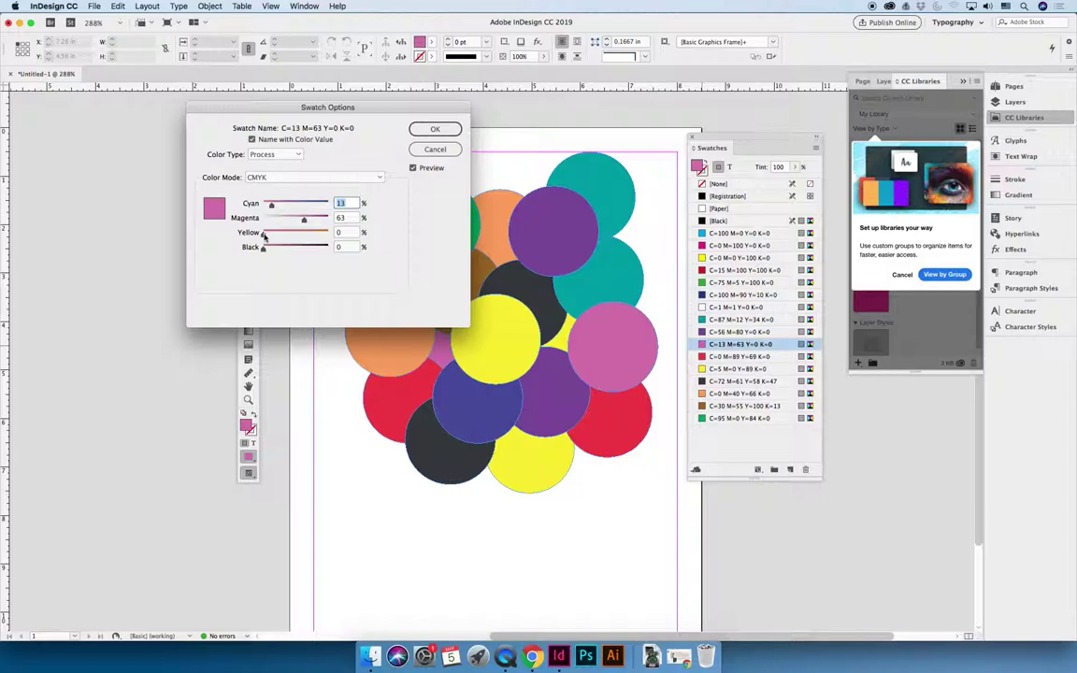
left_click_drag(263, 233, 325, 235)
left_click_drag(350, 107, 580, 41)
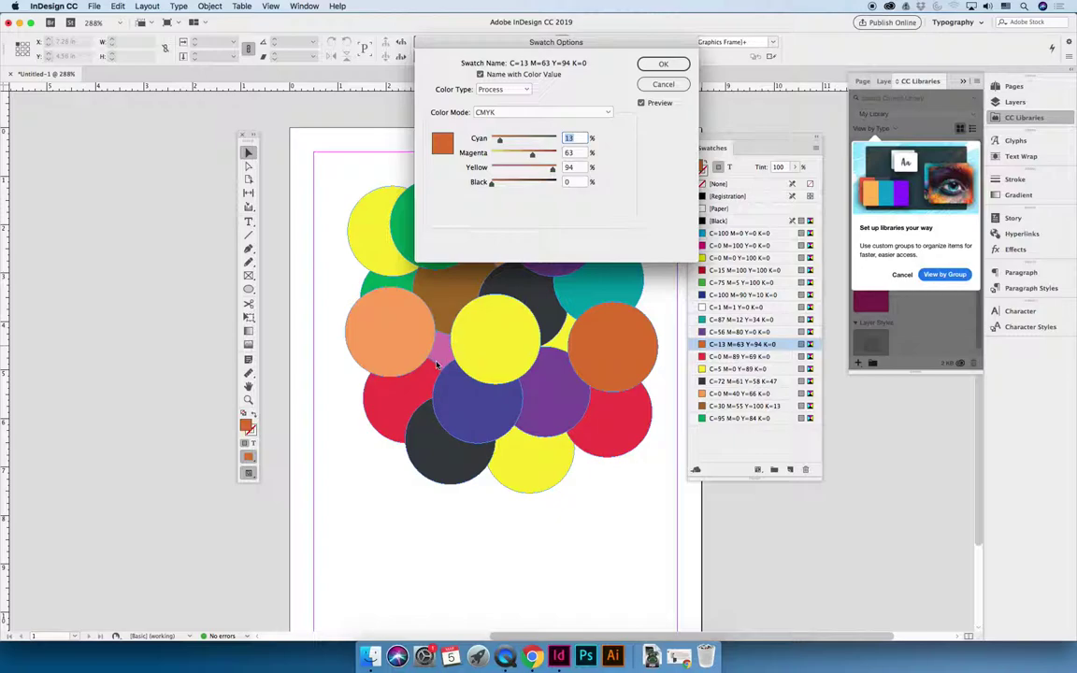
key("Escape")
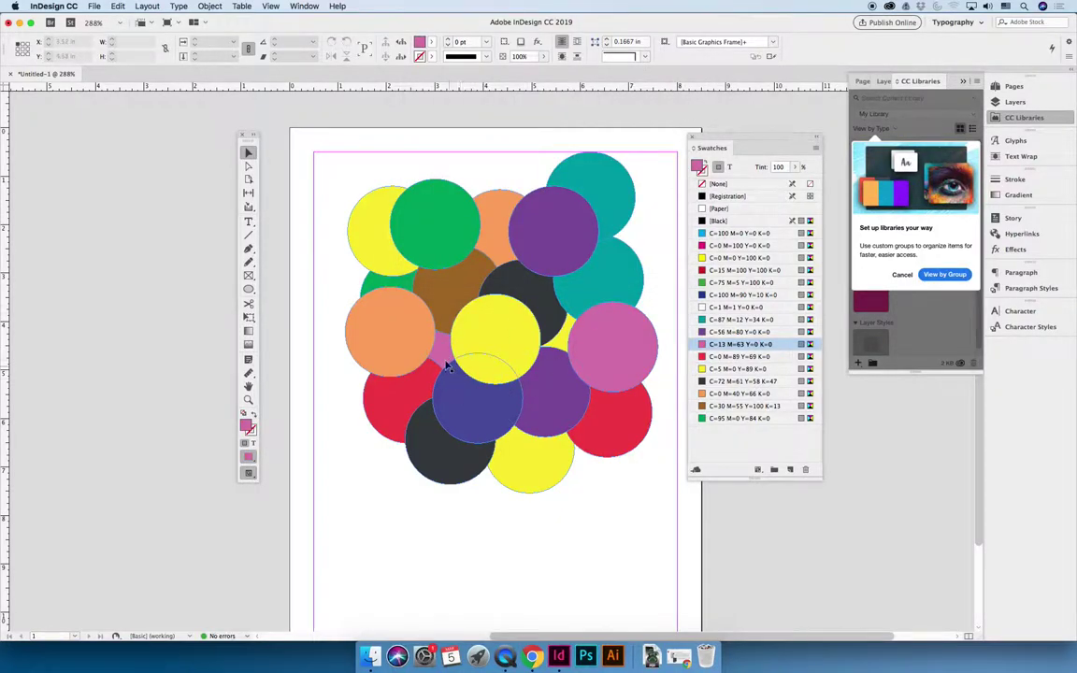
left_click(440, 348)
left_click_drag(712, 345, 614, 432)
left_click(614, 432)
left_click_drag(745, 359, 382, 402)
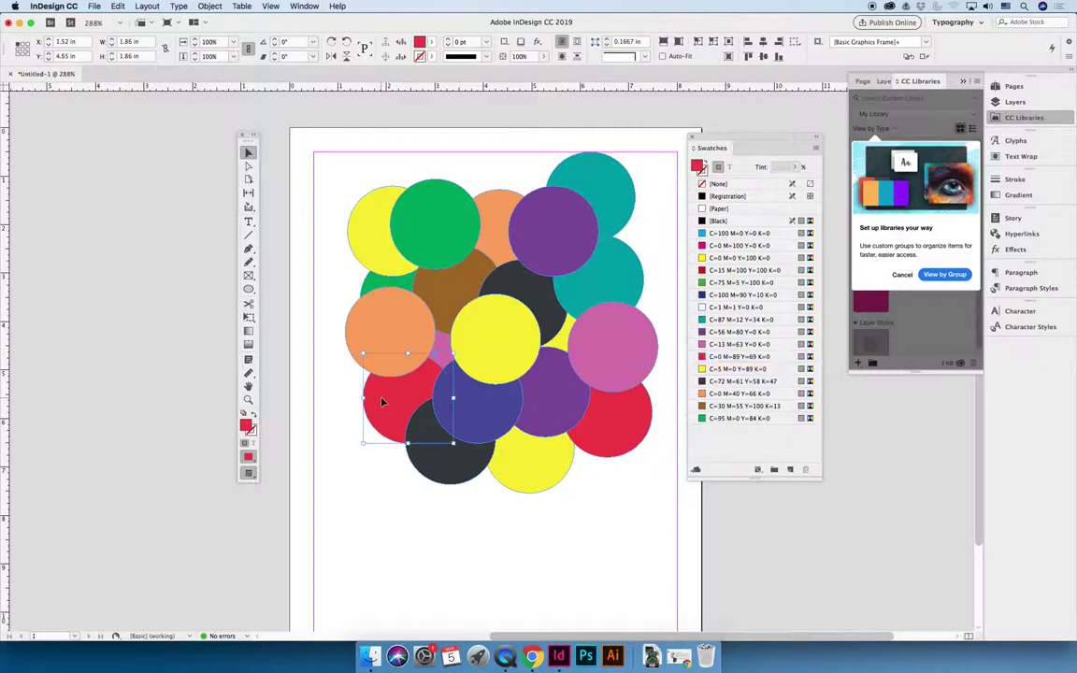
left_click(636, 546)
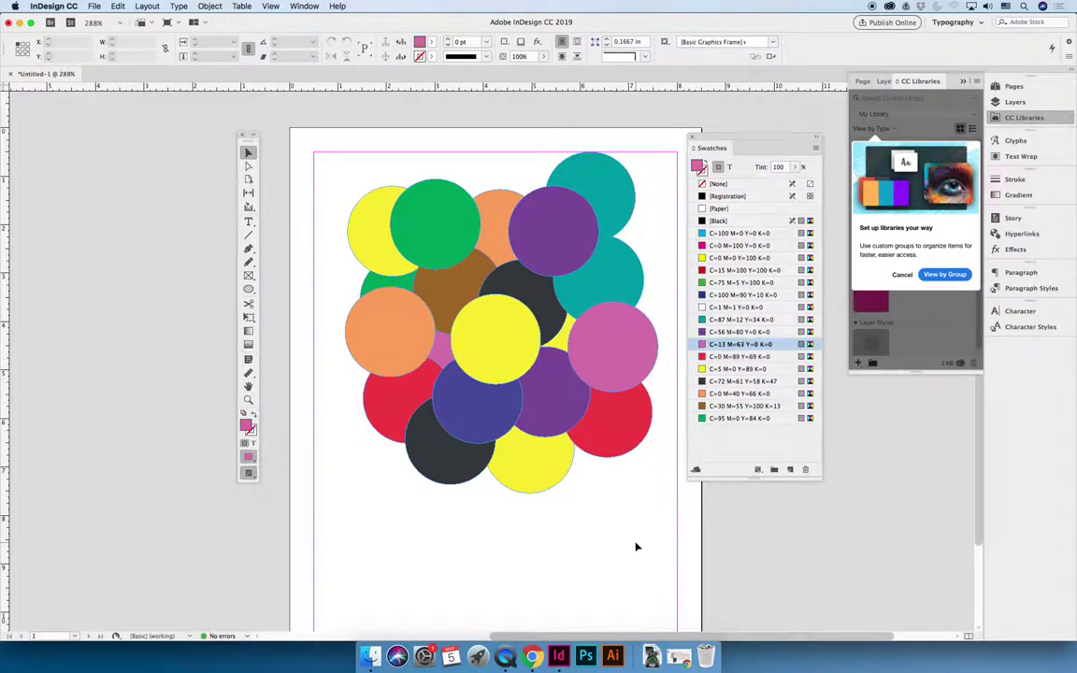